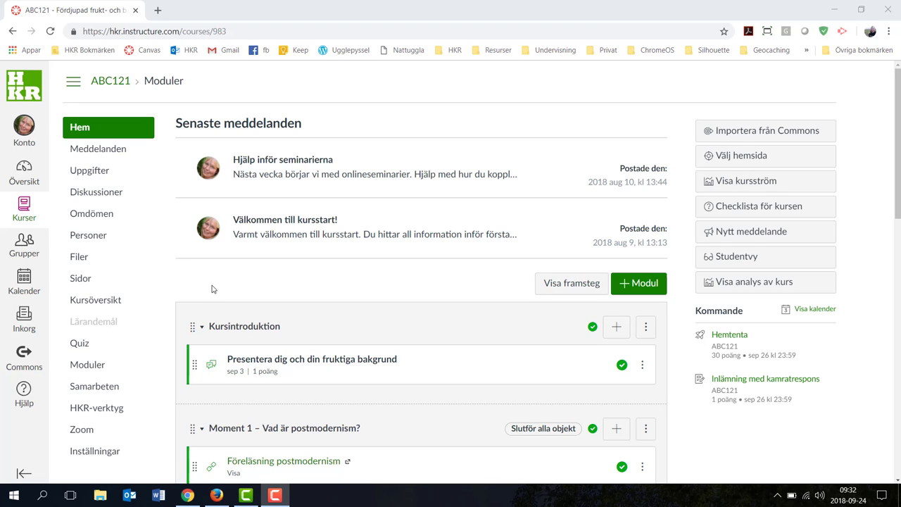
# Step: Create a folder named "Begränsade filer" in the course files
pyautogui.click(88, 265)
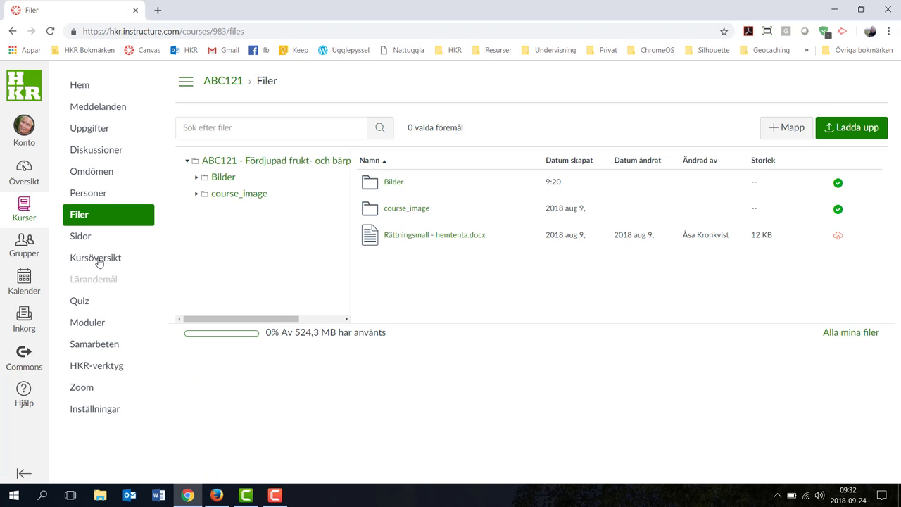
pyautogui.click(786, 129)
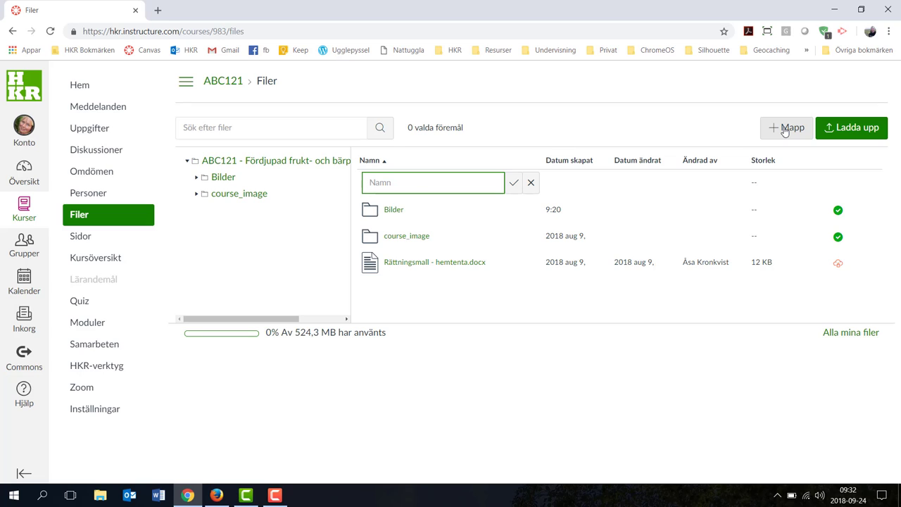
pyautogui.write('Begränsade filer')
pyautogui.click(514, 182)
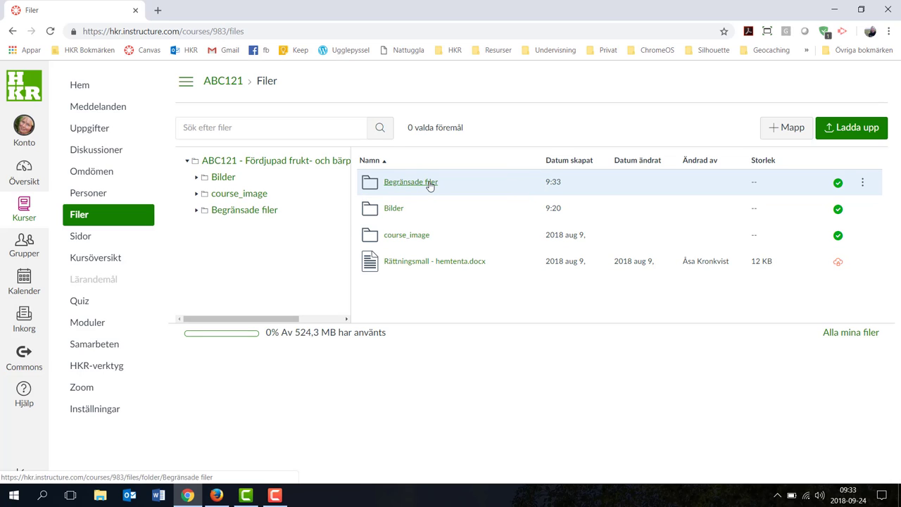
# Step: Set the Begränsade filer folder to restricted access, hidden with its files available via links
pyautogui.click(838, 183)
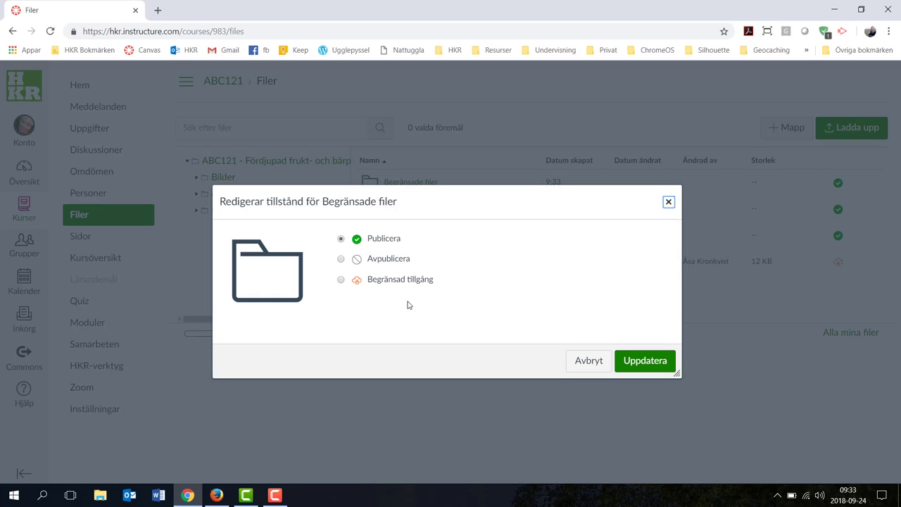
pyautogui.click(342, 281)
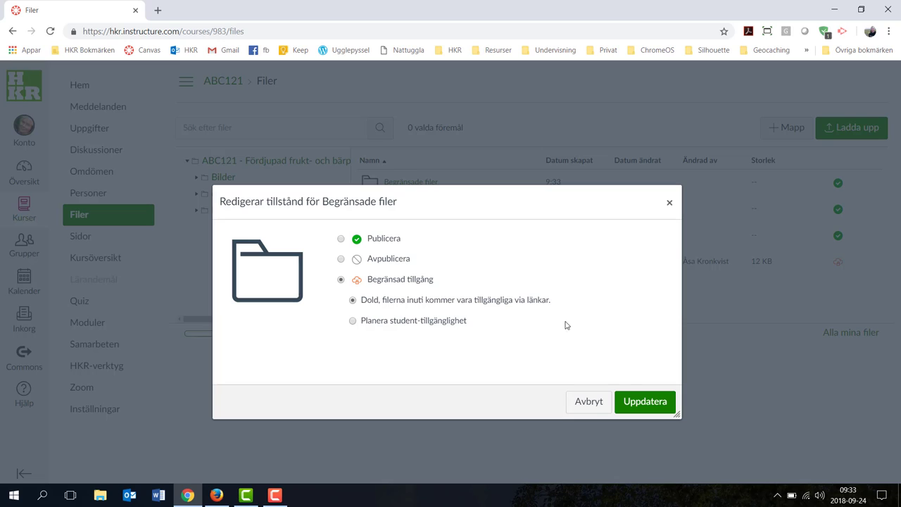
pyautogui.click(648, 406)
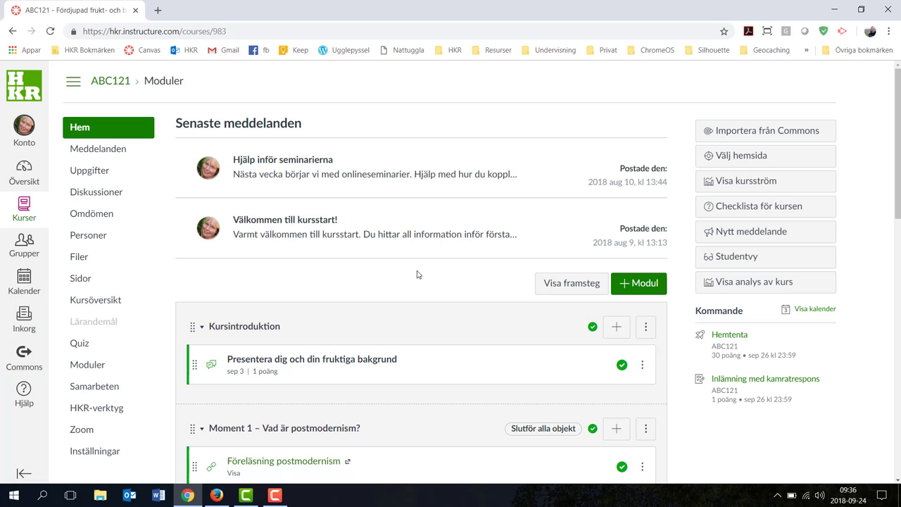
# Step: Add a new assignment named "Hemtenta 30 sept" to the module Moment 1 – Vad är postmodernism?
pyautogui.click(616, 428)
pyautogui.click(339, 184)
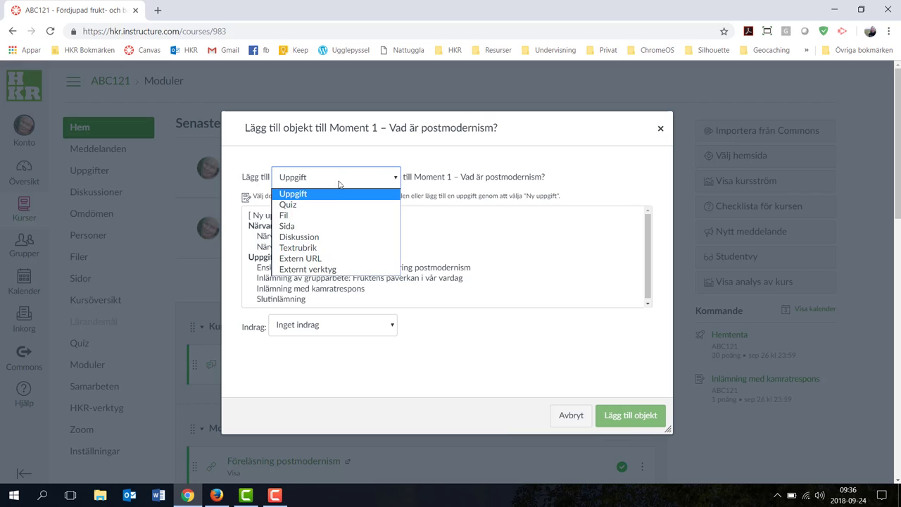
pyautogui.click(330, 182)
pyautogui.click(280, 216)
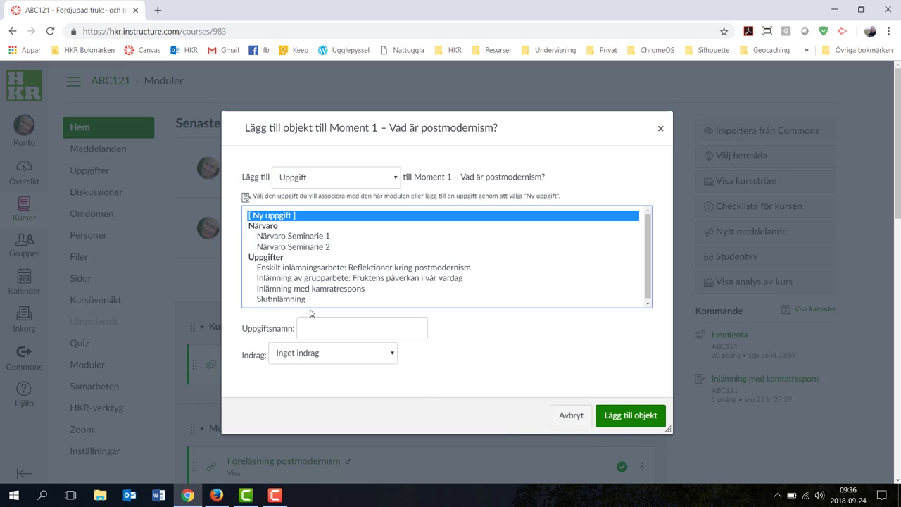
pyautogui.click(312, 327)
pyautogui.write('Hemtenta 30 sept')
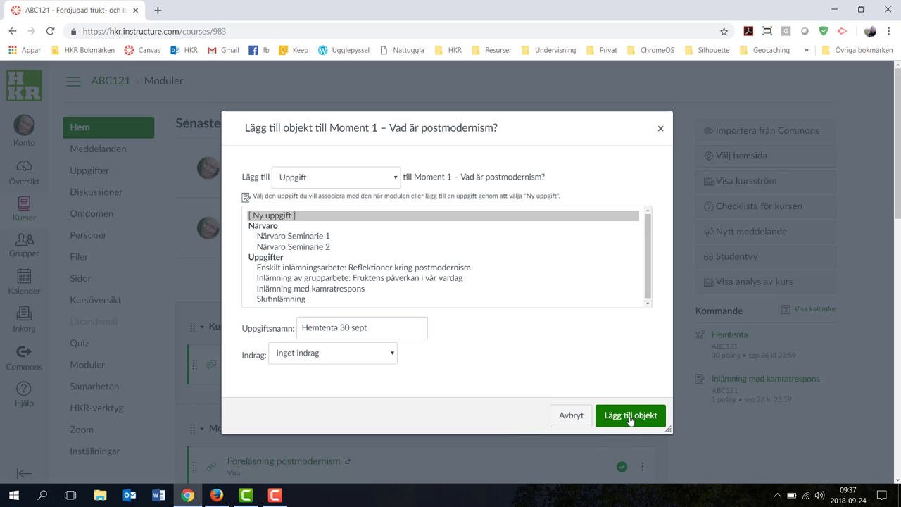
pyautogui.click(631, 417)
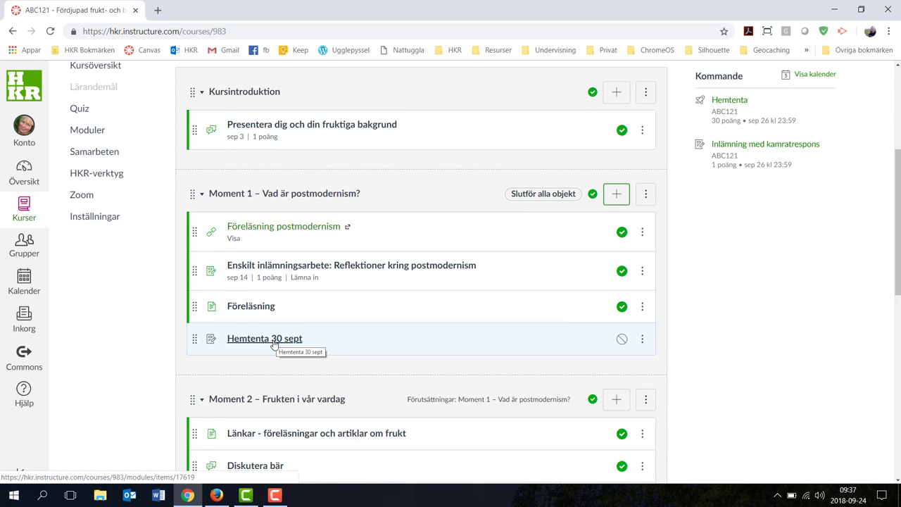
# Step: Edit the Hemtenta 30 sept assignment and enter the description "Du kan ladda hem hemtentan via denna länk:"
pyautogui.click(275, 341)
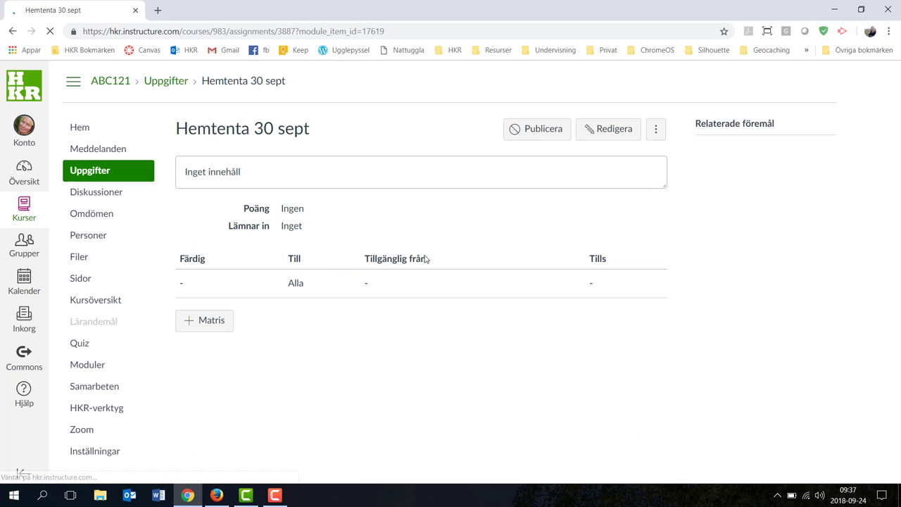
pyautogui.click(614, 128)
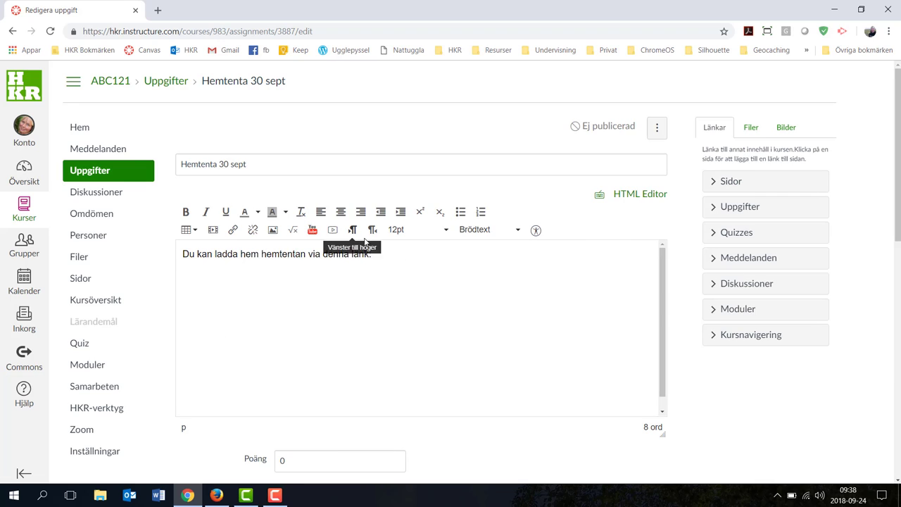
pyautogui.click(406, 257)
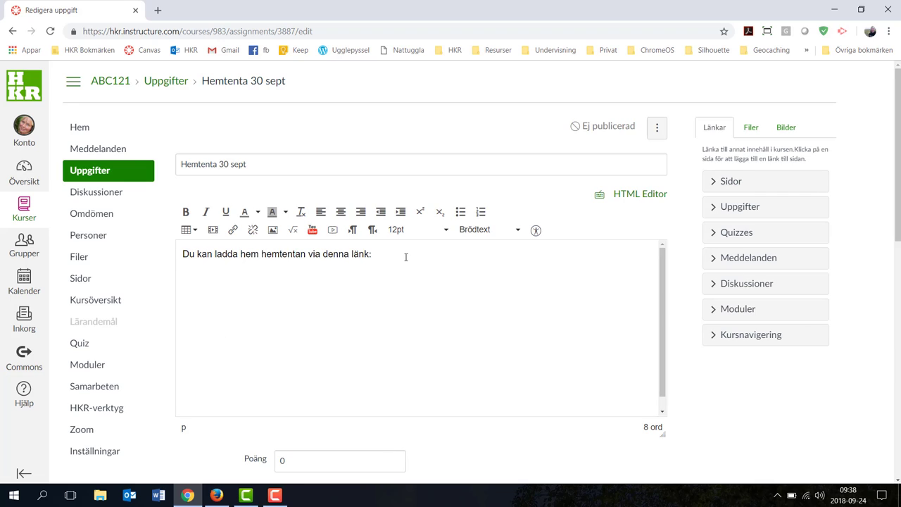
# Step: Upload Hemtenta 30 septemberr.docx to the Begränsade filer folder and link it at the end of the assignment description
pyautogui.click(755, 129)
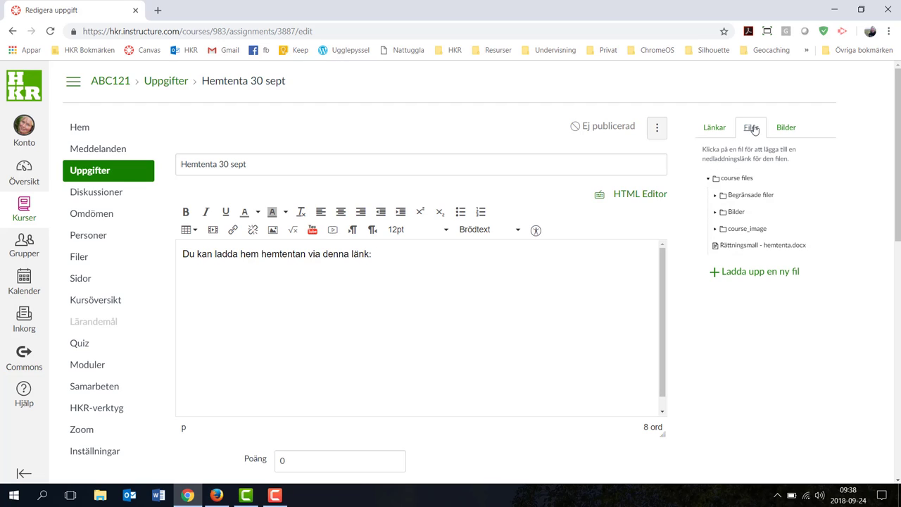
pyautogui.click(760, 272)
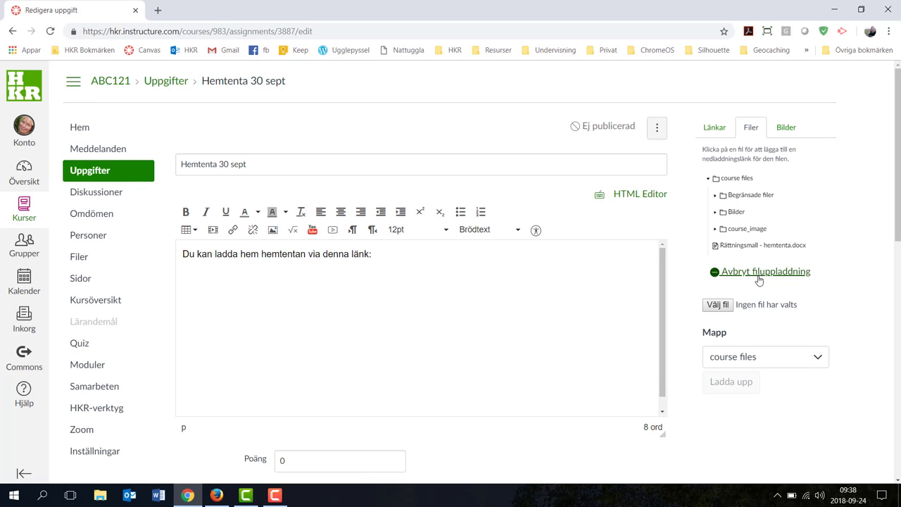
pyautogui.click(717, 306)
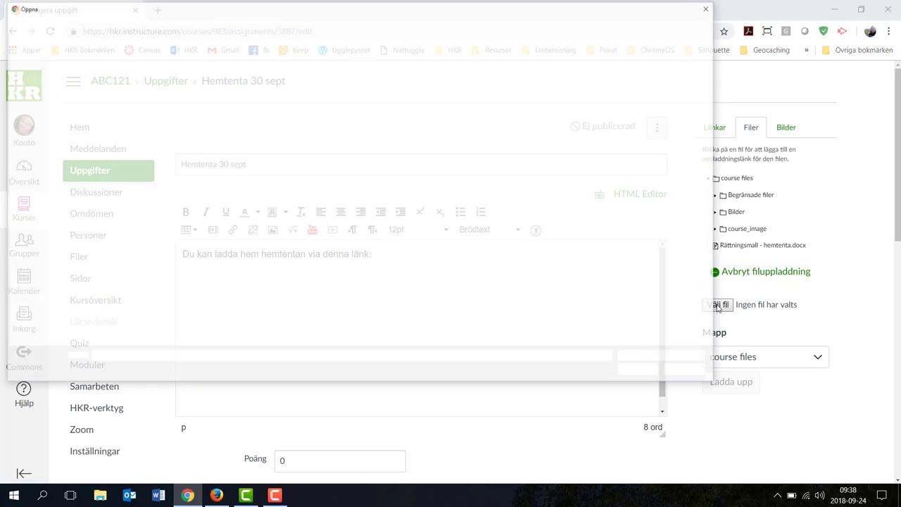
pyautogui.click(43, 92)
pyautogui.doubleClick(134, 139)
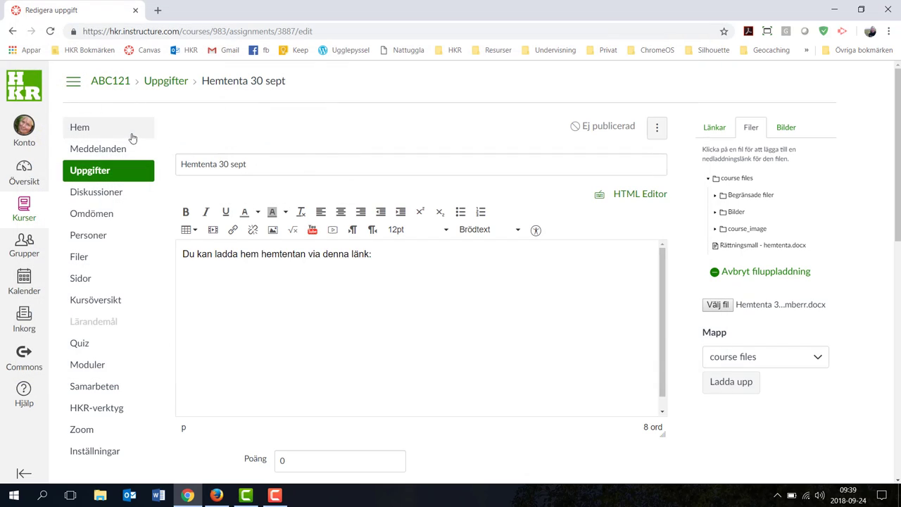
pyautogui.click(819, 359)
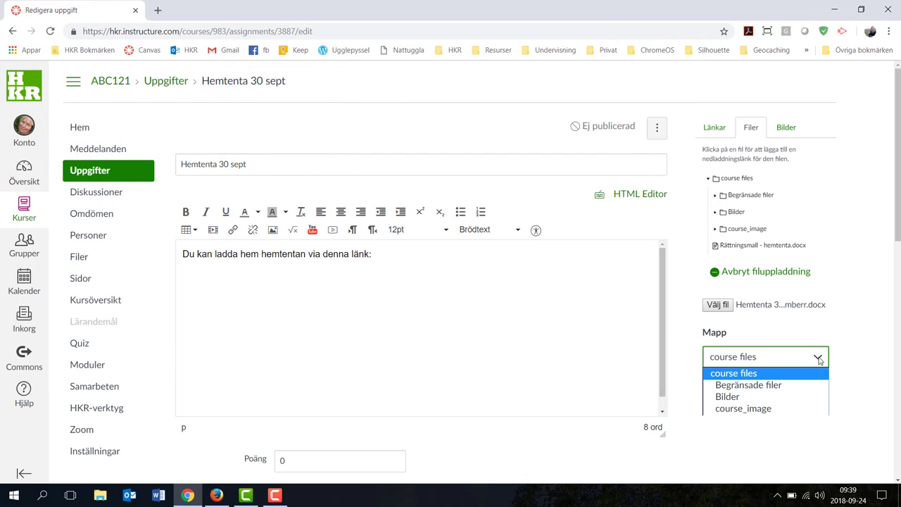
pyautogui.click(779, 386)
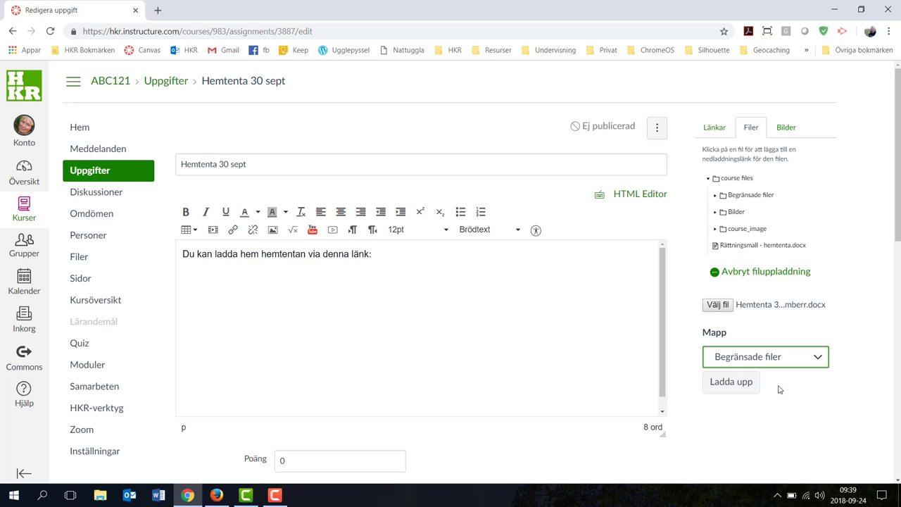
pyautogui.click(740, 386)
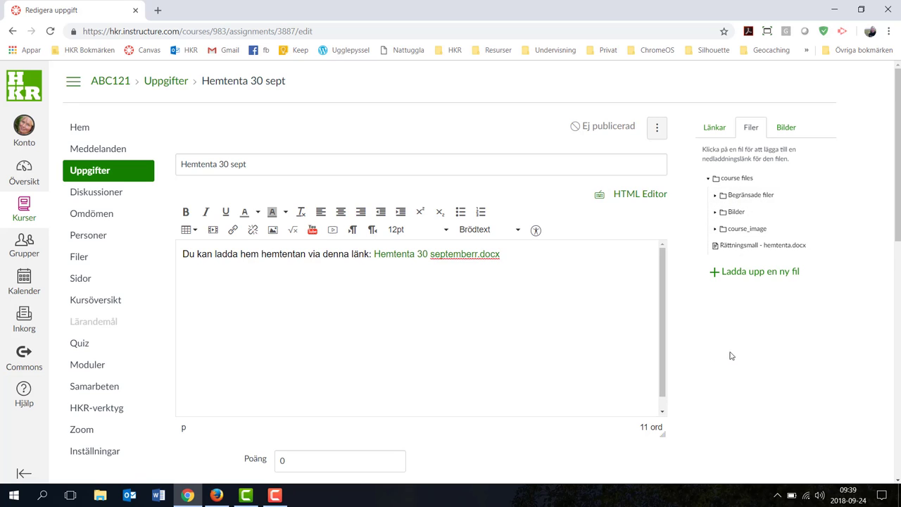
# Step: Set the assignment's points to 1 and display the grade as Färdig/Ofärdig
pyautogui.scroll(-1, 732, 352)
pyautogui.scroll(-1, 776, 320)
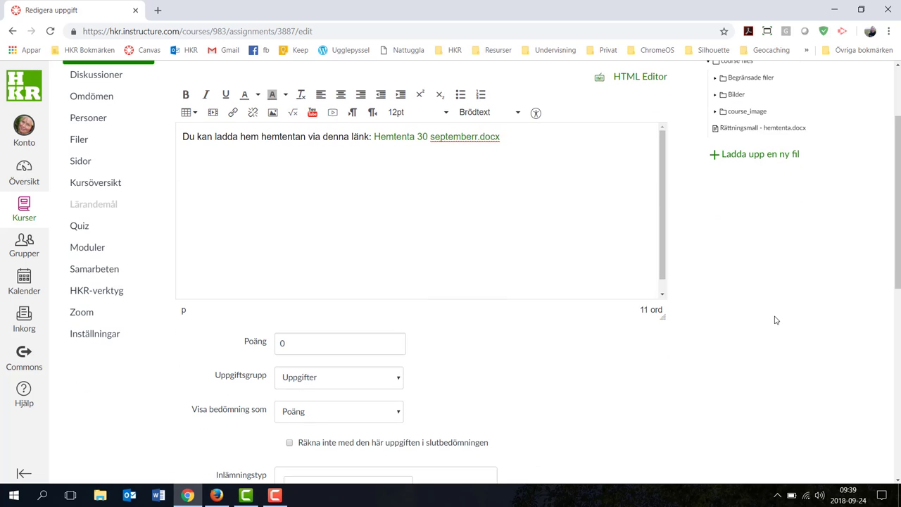
pyautogui.scroll(-2, 774, 318)
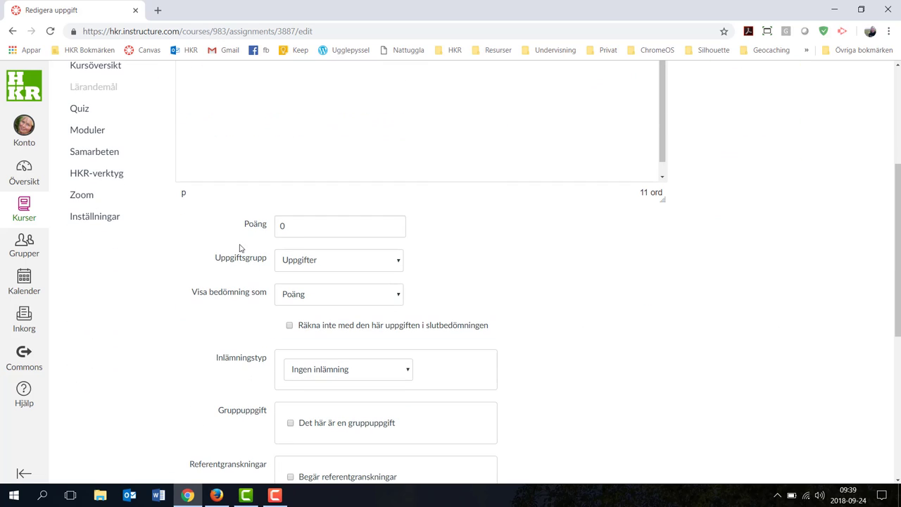
pyautogui.doubleClick(286, 230)
pyautogui.write('1')
pyautogui.click(372, 294)
pyautogui.click(310, 317)
# Step: Set the assignment's submission type to Online
pyautogui.click(359, 370)
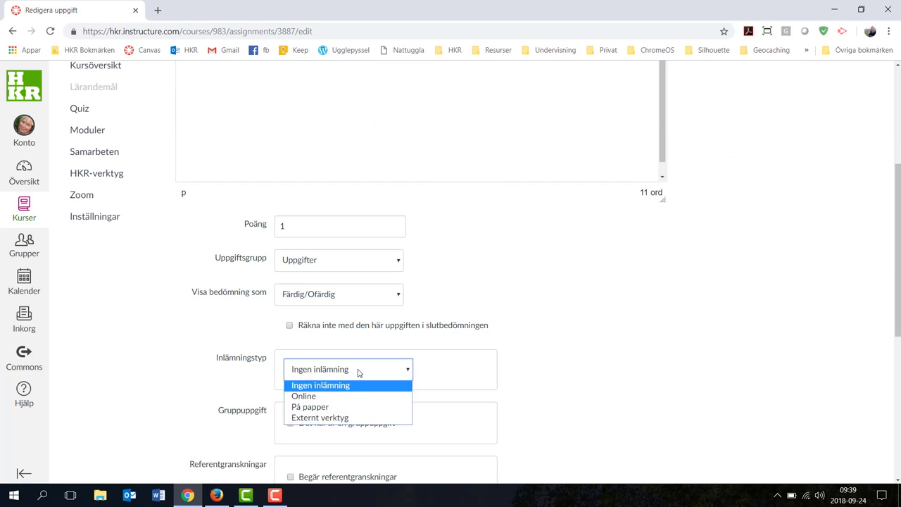
pyautogui.click(310, 394)
pyautogui.scroll(-1, 665, 333)
pyautogui.click(290, 431)
# Step: Set the assignment's due date to sep 30 23:59
pyautogui.scroll(-9, 501, 227)
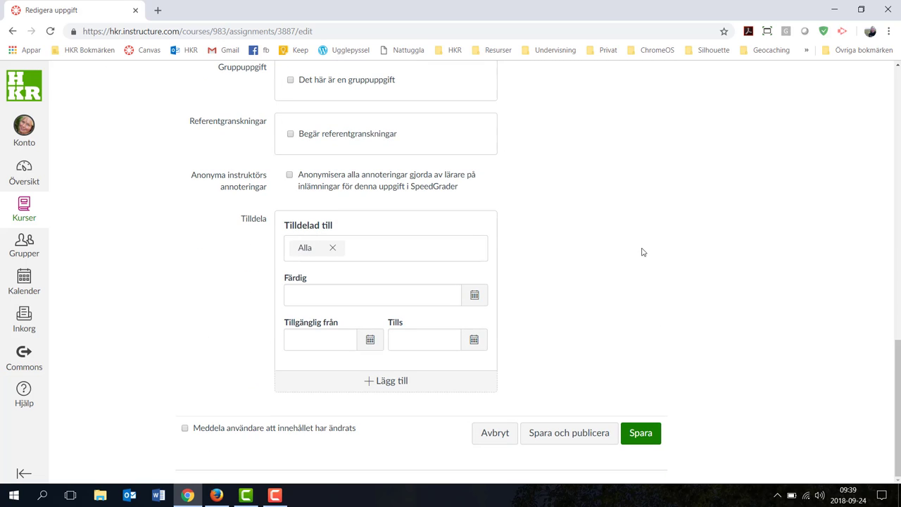
pyautogui.click(475, 297)
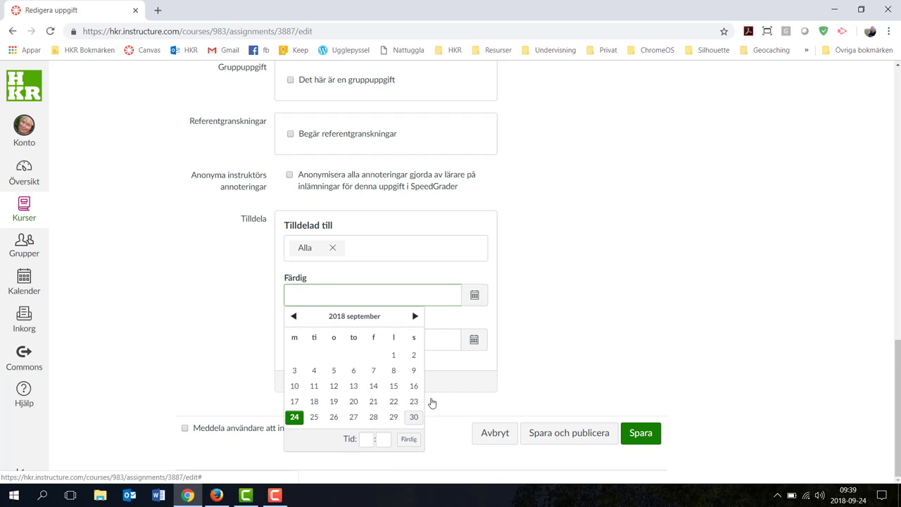
pyautogui.click(414, 417)
pyautogui.click(612, 307)
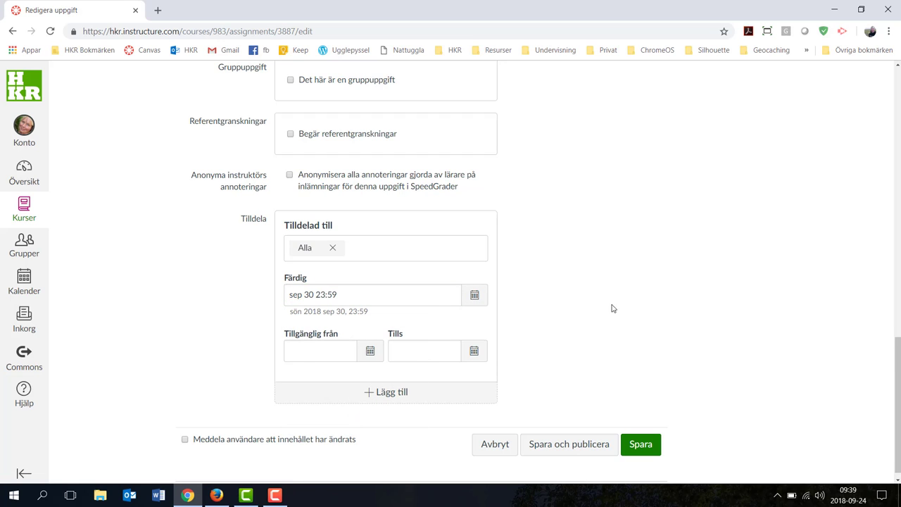
# Step: Make the assignment available from sep 30 0:00, and save and publish it
pyautogui.click(370, 356)
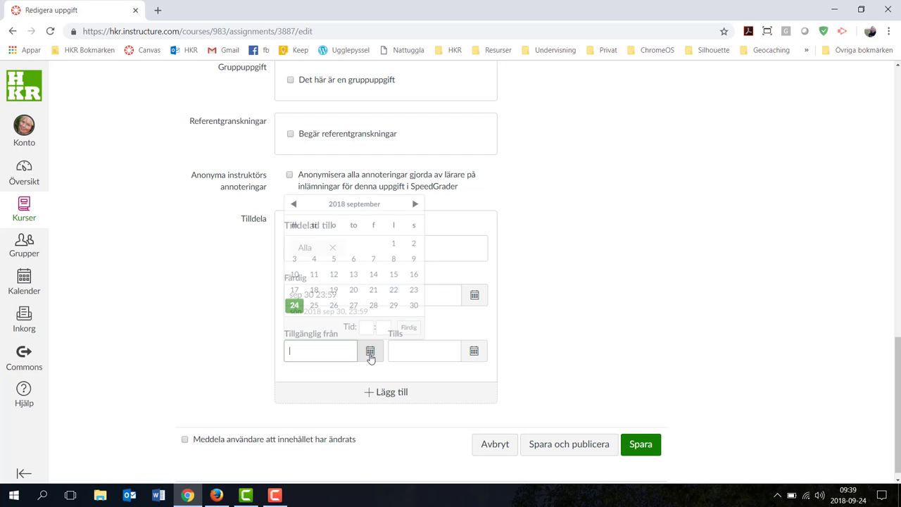
pyautogui.click(414, 307)
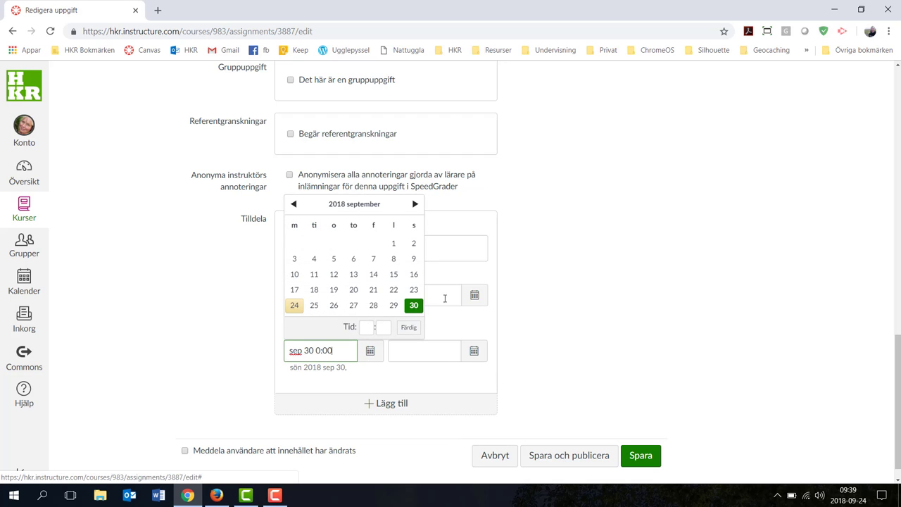
pyautogui.click(625, 324)
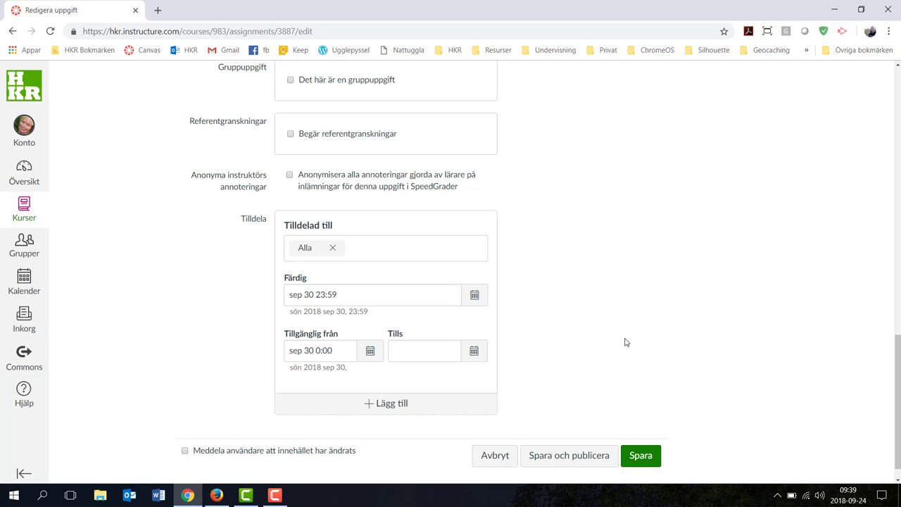
pyautogui.click(575, 457)
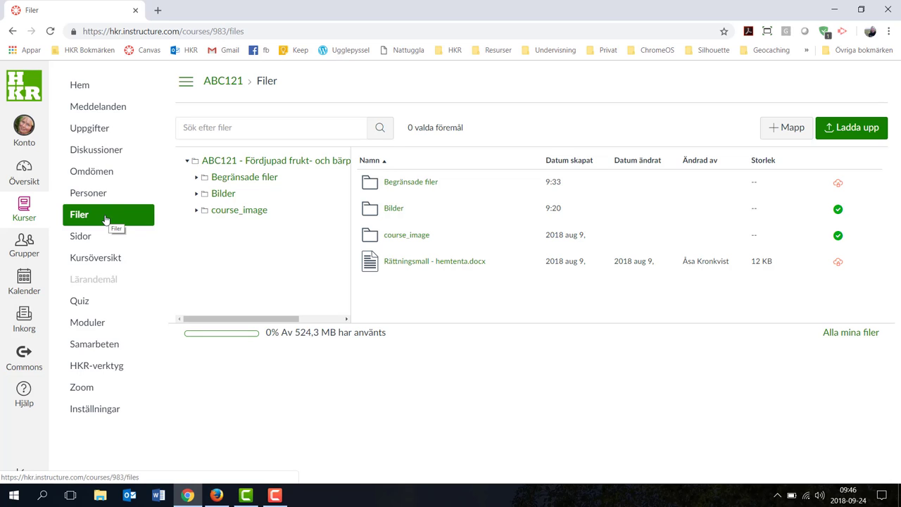
# Step: Open the Begränsade filer folder in the course files to check its contents
pyautogui.click(402, 183)
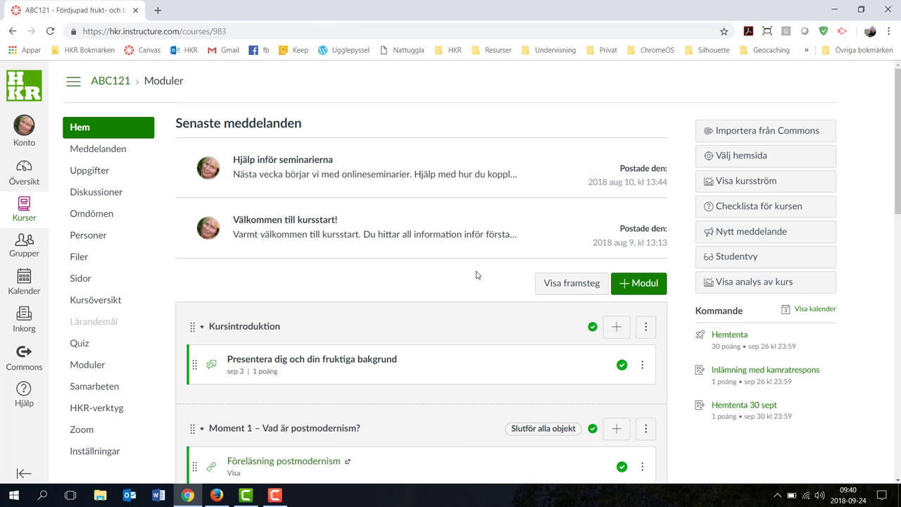
# Step: Switch to student view and check how the Hemtenta 30 sept assignment and the course files appear to students
pyautogui.click(732, 255)
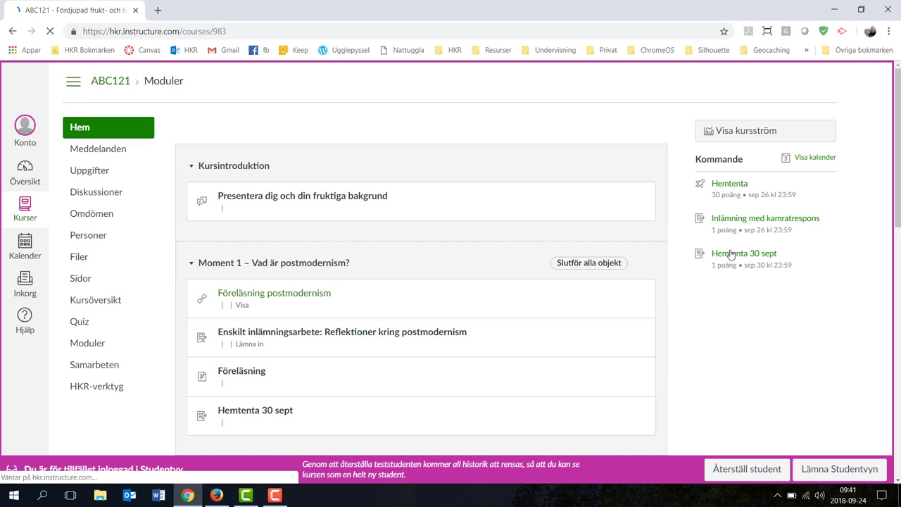
pyautogui.scroll(-5, 278, 267)
pyautogui.click(278, 267)
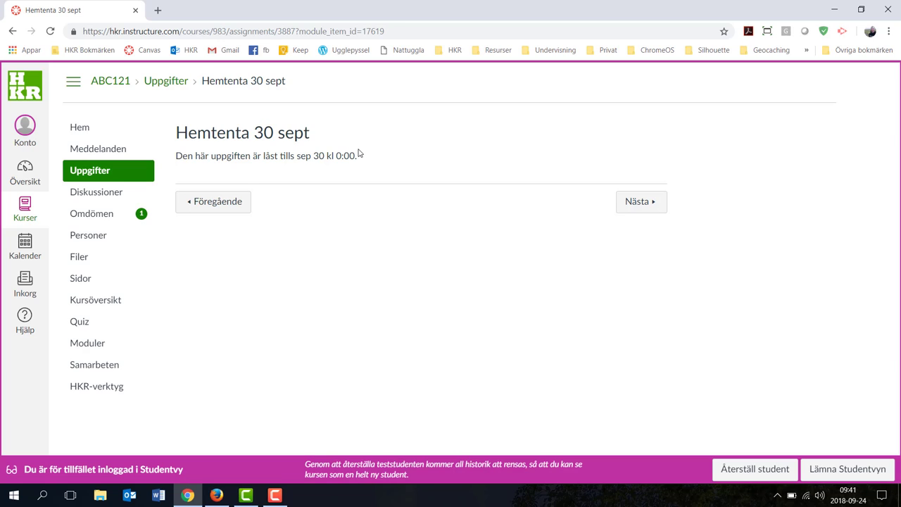
pyautogui.click(101, 264)
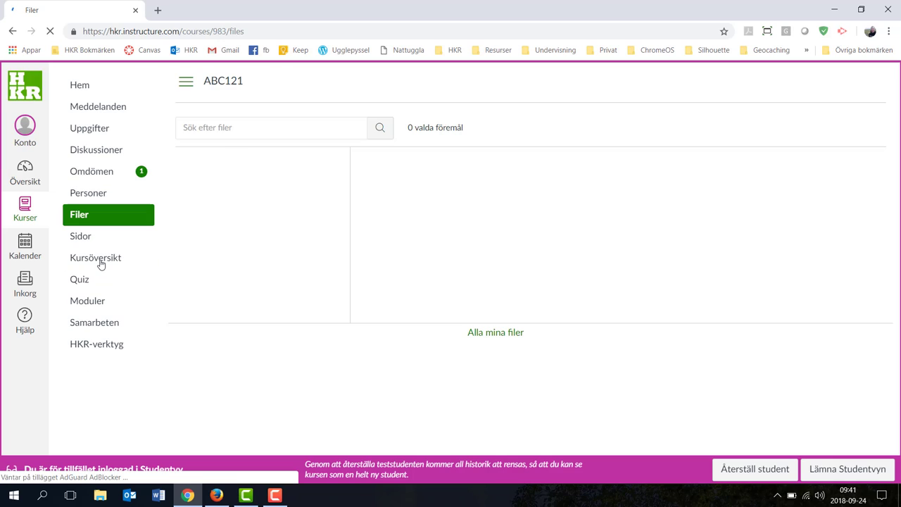